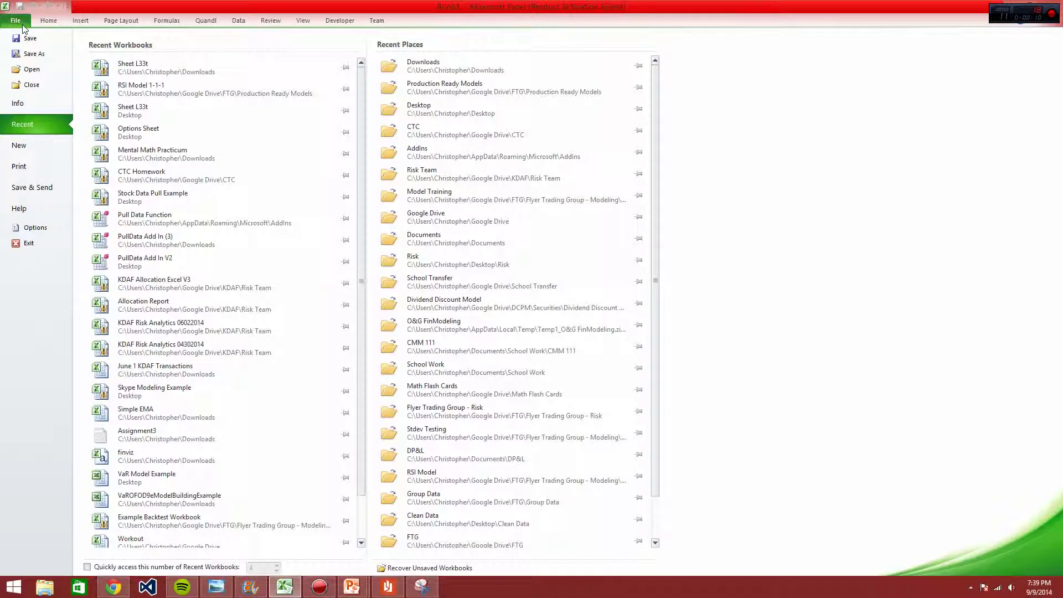
Check in the ribbon customization options that the Developer tab is enabled among the main tabs.
{"action": "left_click", "coordinate": [340, 21]}
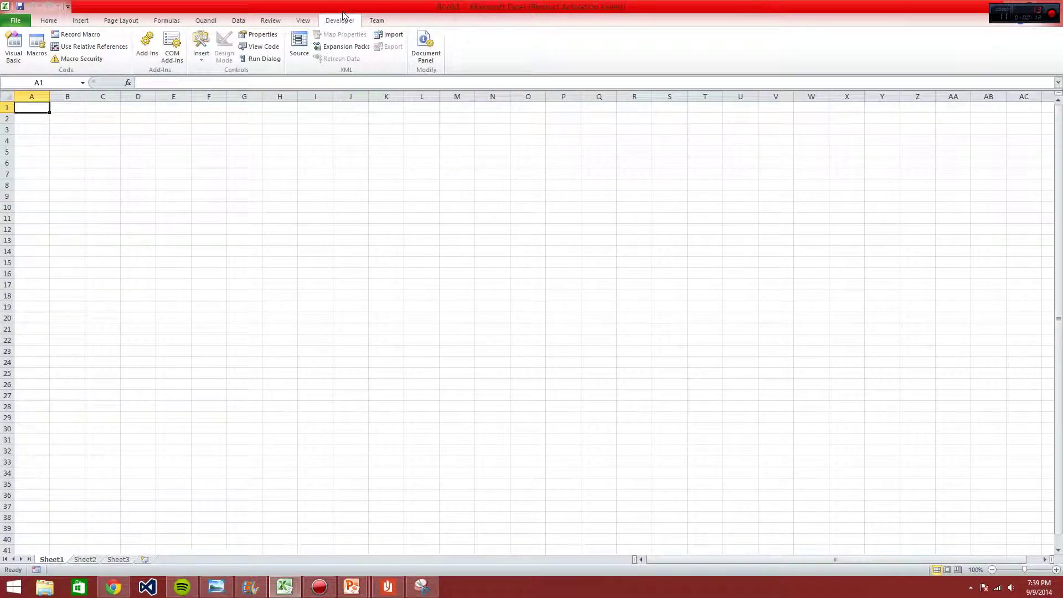
{"action": "left_click", "coordinate": [14, 21]}
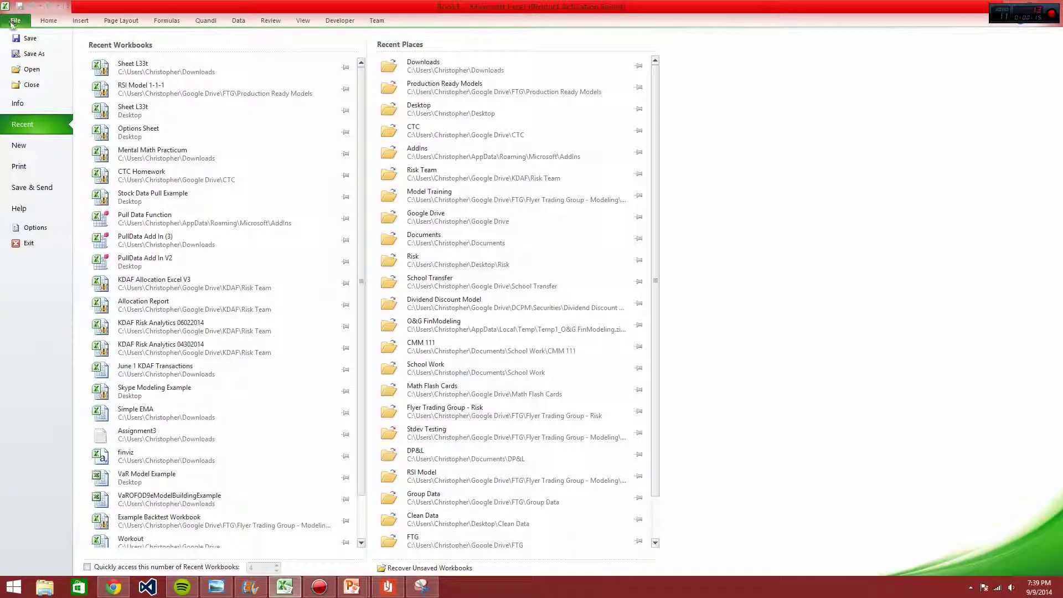
{"action": "left_click", "coordinate": [35, 228]}
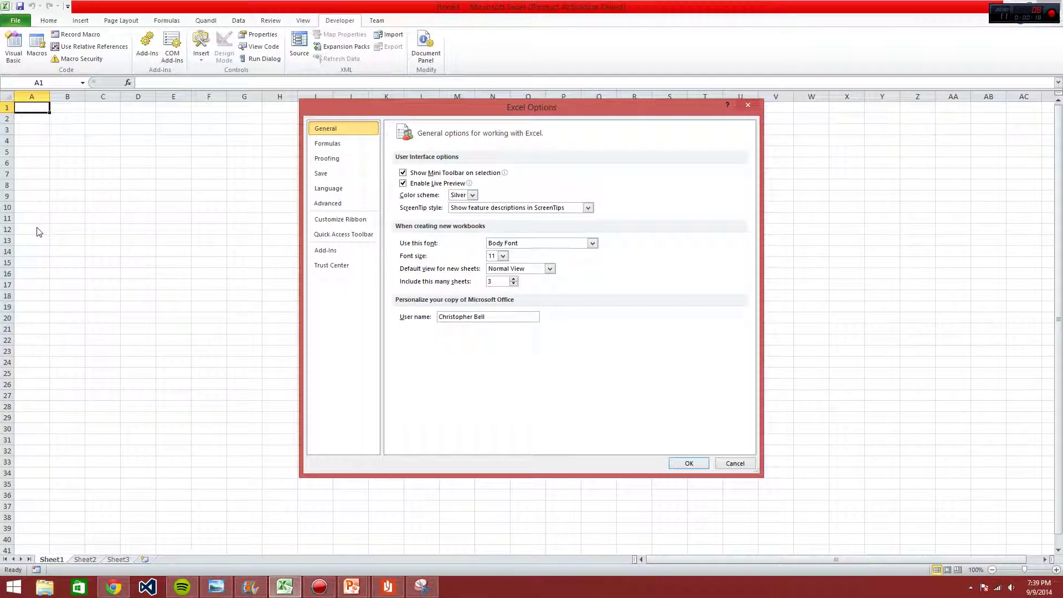
{"action": "left_click", "coordinate": [331, 219]}
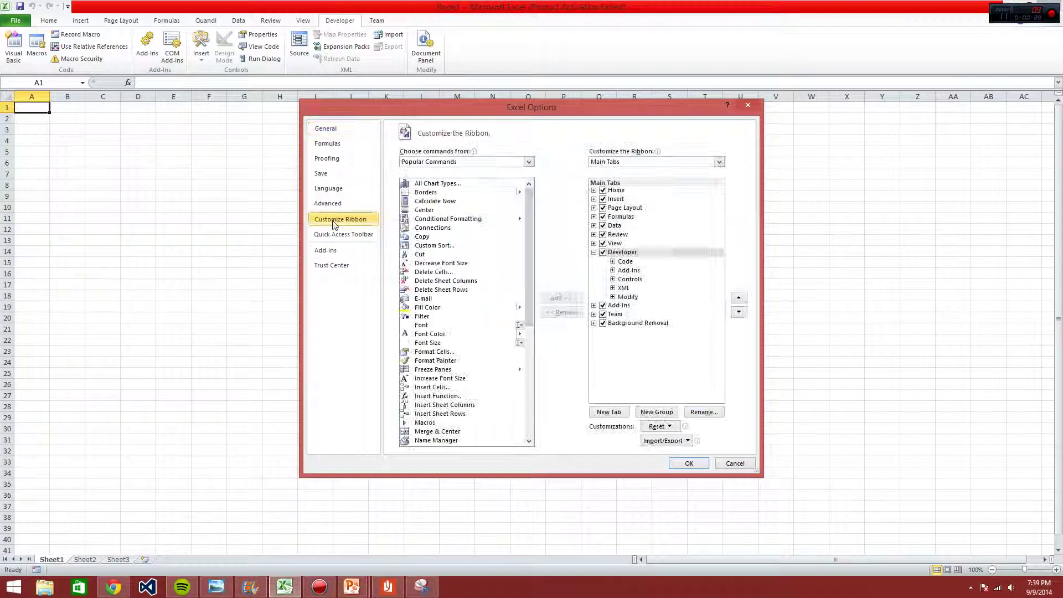
{"action": "left_click", "coordinate": [606, 257]}
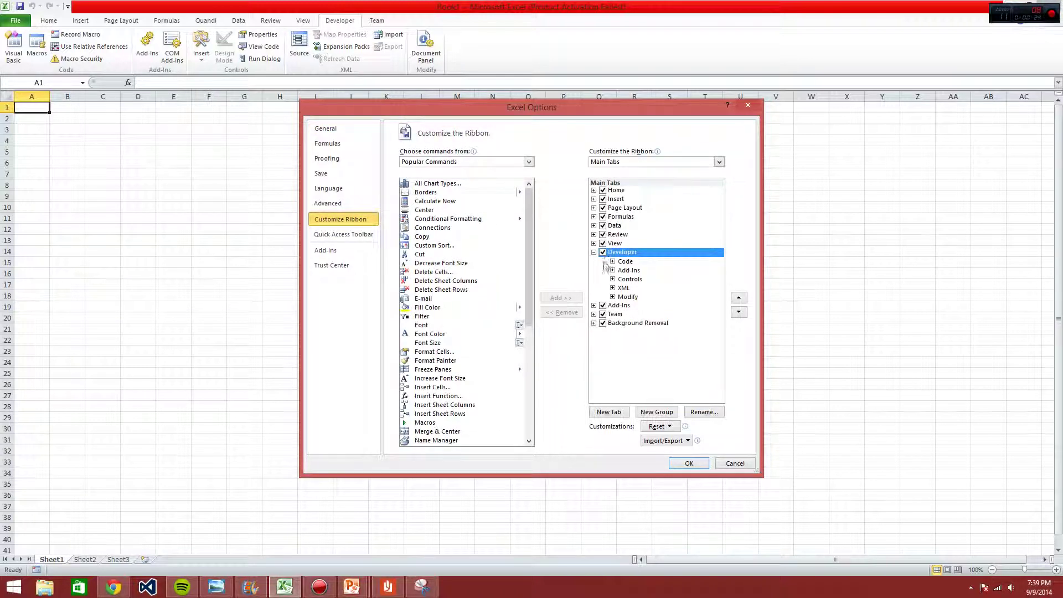
{"action": "left_click", "coordinate": [687, 465]}
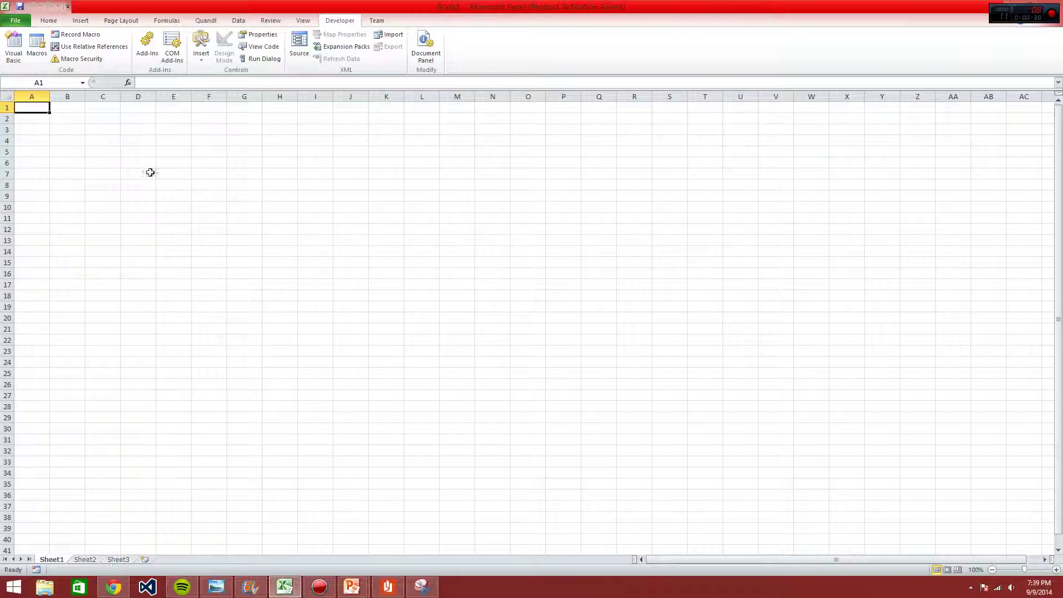
Review the macro security settings in the Trust Center and leave them without making changes.
{"action": "left_click", "coordinate": [87, 60]}
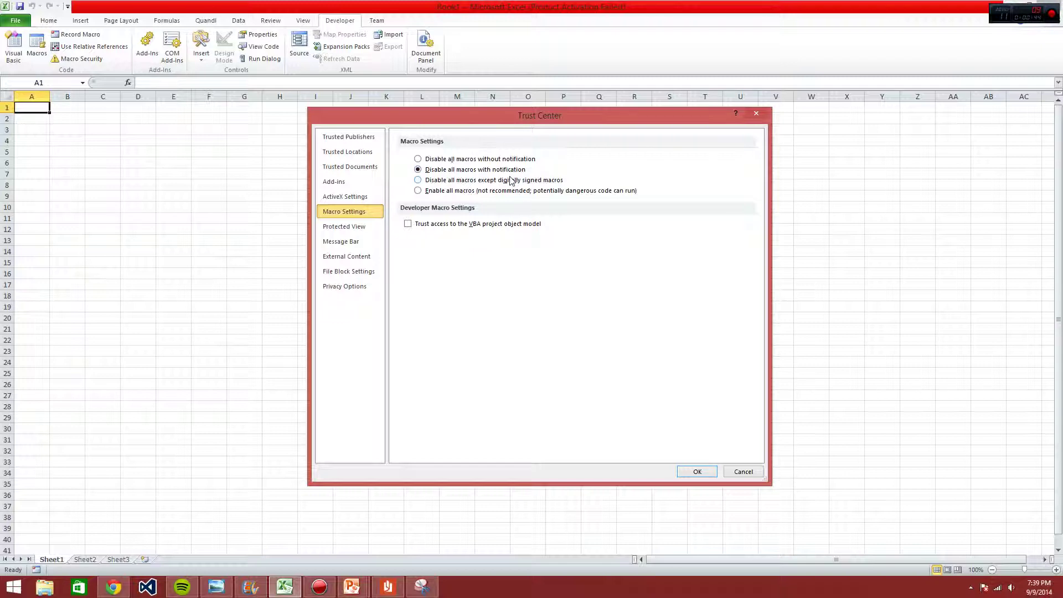
{"action": "left_click", "coordinate": [760, 115]}
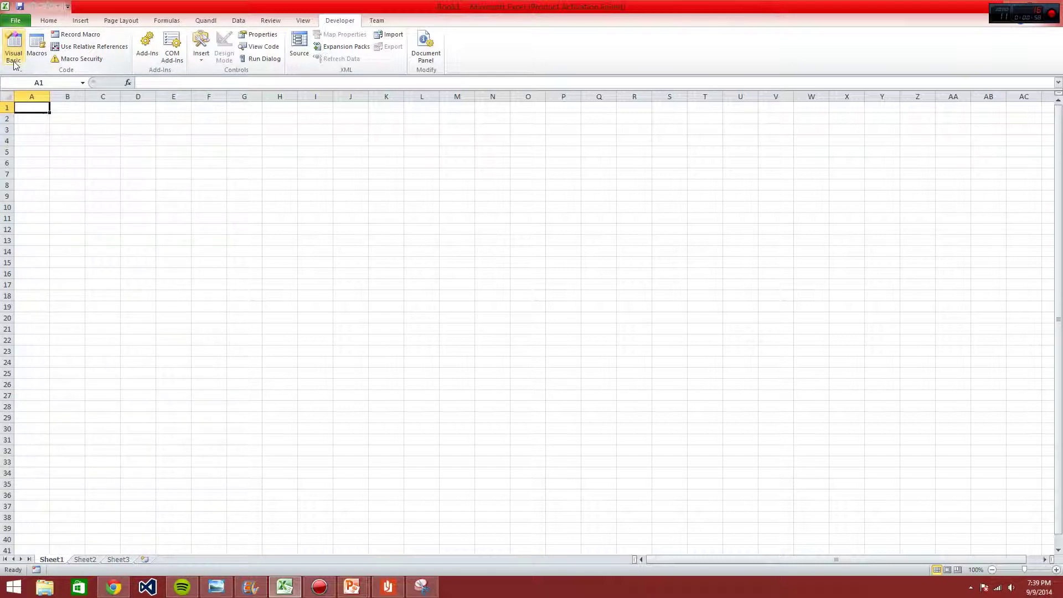
Open the Visual Basic editor, switching back to the worksheet once and returning to the editor.
{"action": "key", "text": "alt"}
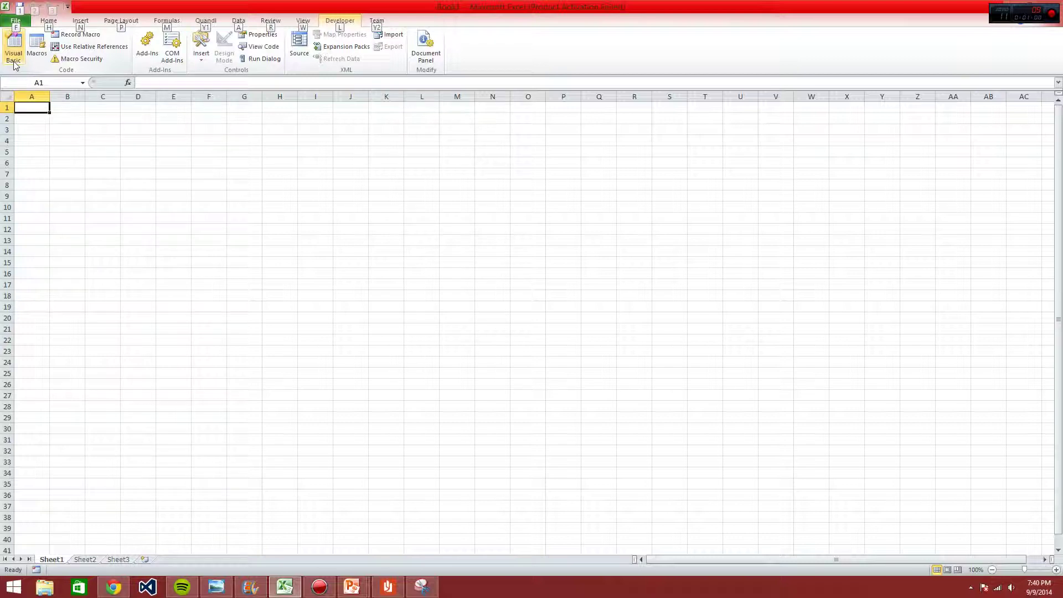
{"action": "key", "text": "l"}
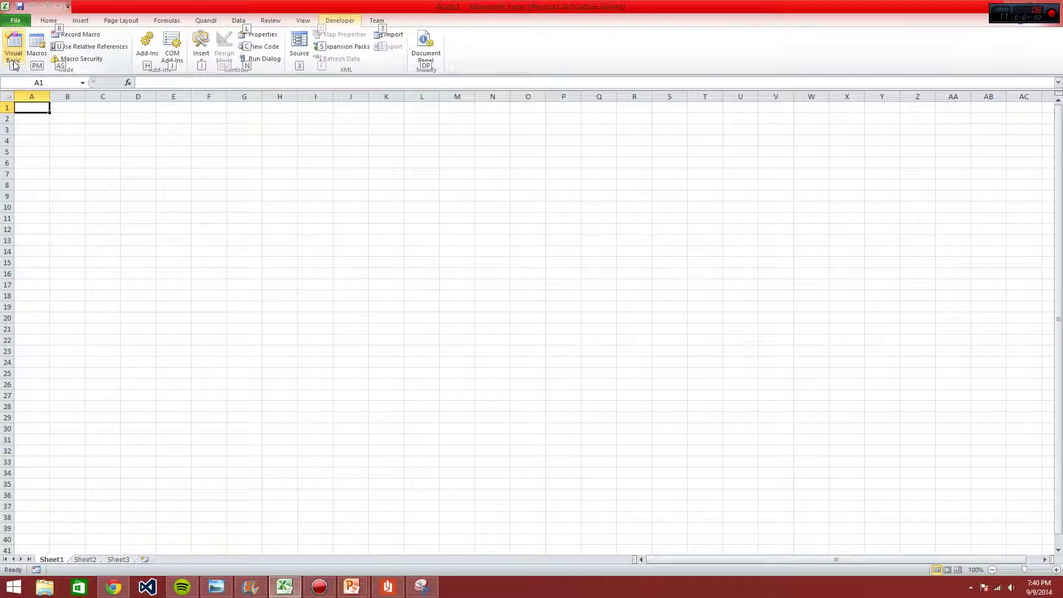
{"action": "key", "text": "v"}
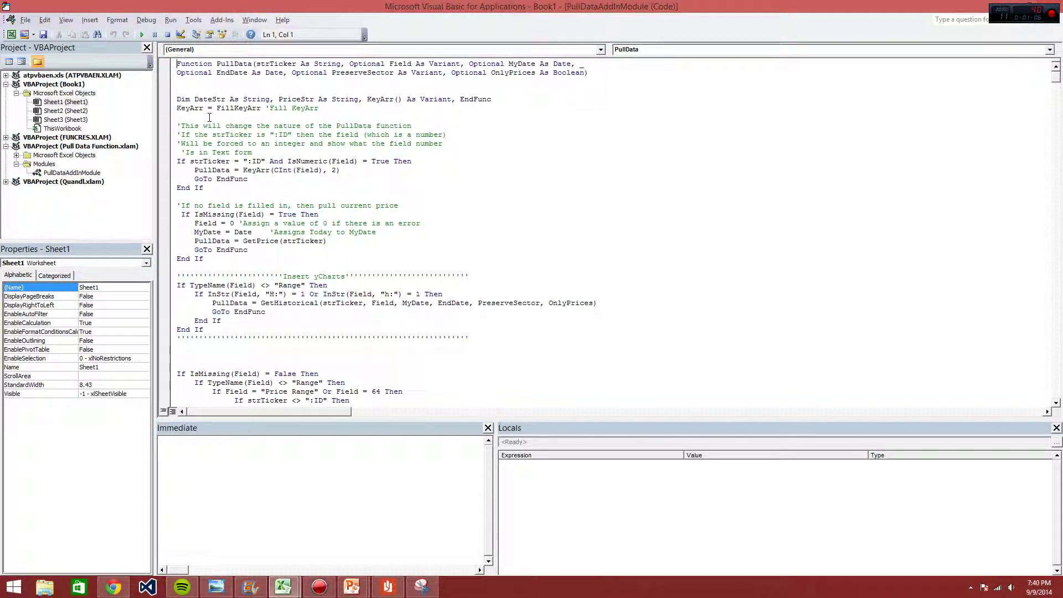
{"action": "key", "text": "alt+F11"}
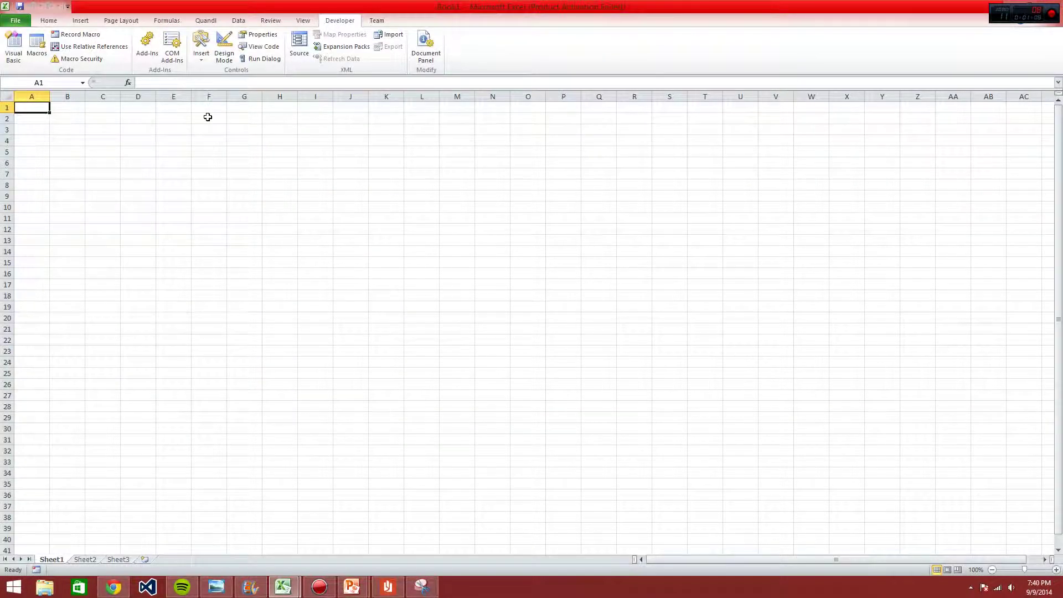
{"action": "key", "text": "alt+F11"}
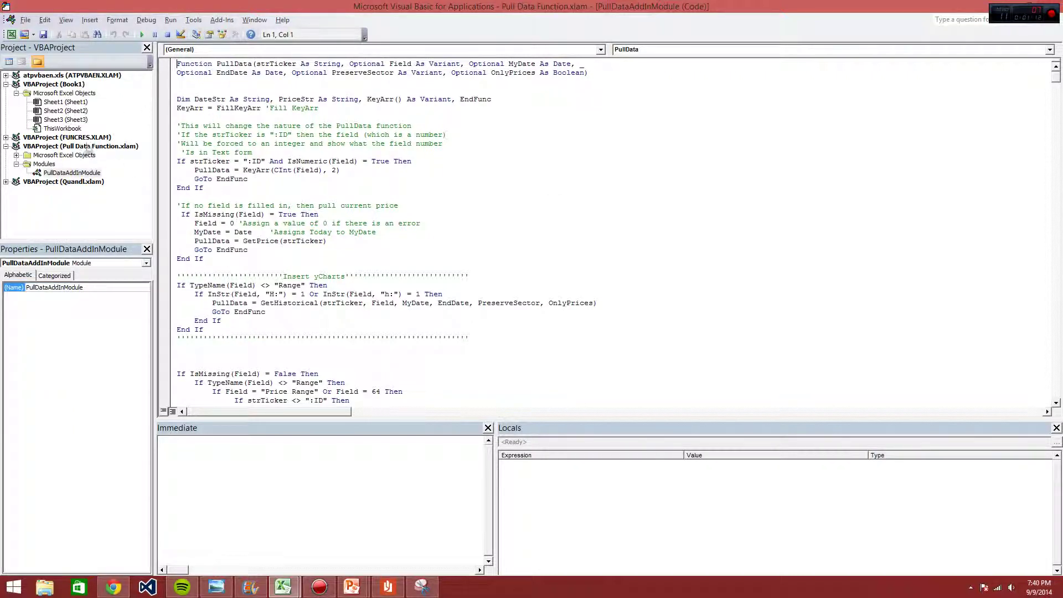
Open the ThisWorkbook code window of the Book1 project and collapse the Pull Data Function.xlam project.
{"action": "double_click", "coordinate": [62, 128]}
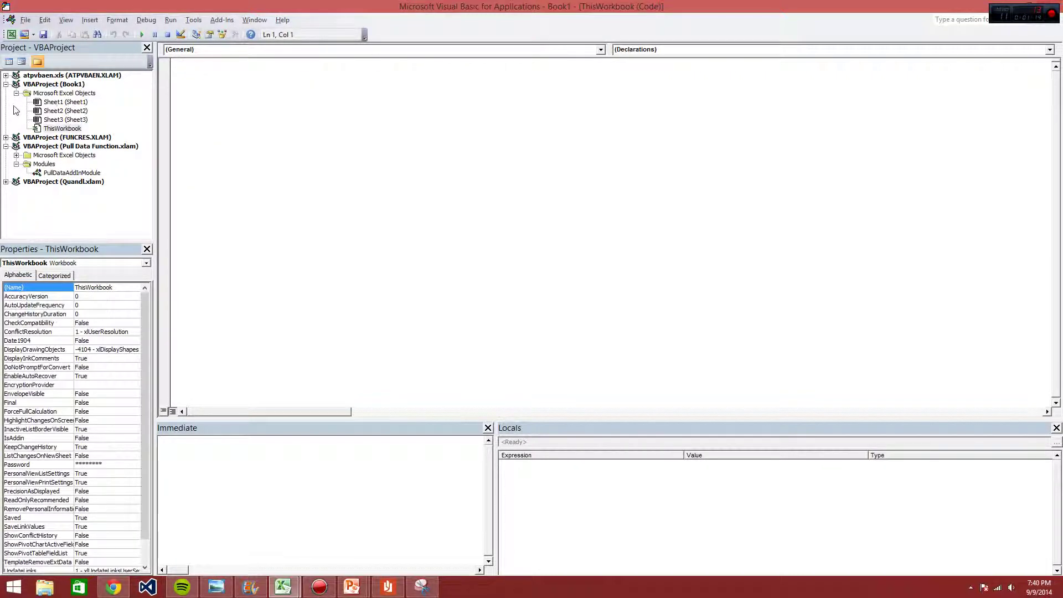
{"action": "left_click", "coordinate": [5, 146]}
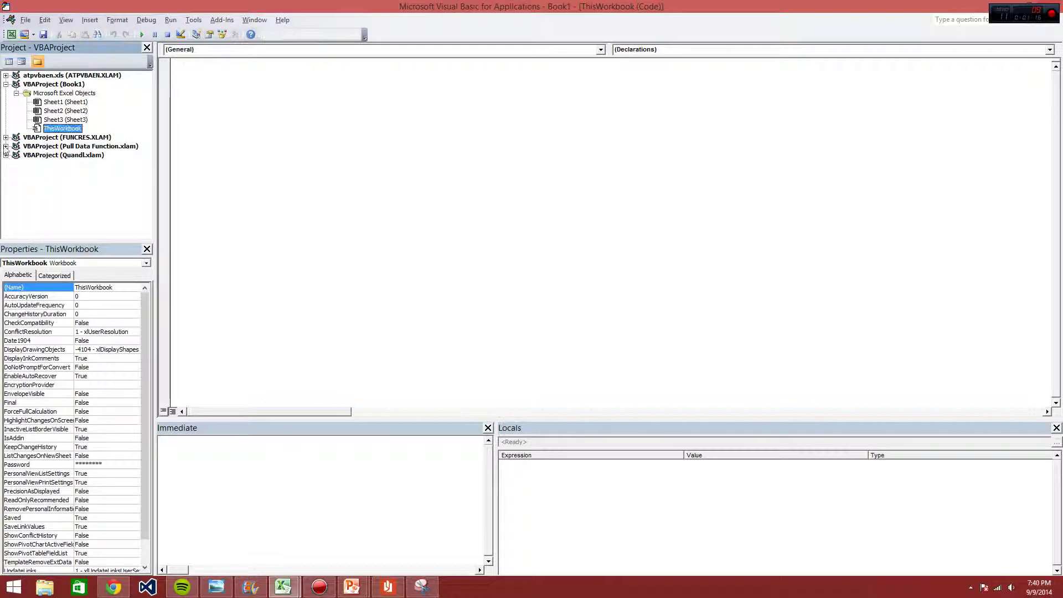
{"action": "left_click", "coordinate": [93, 147]}
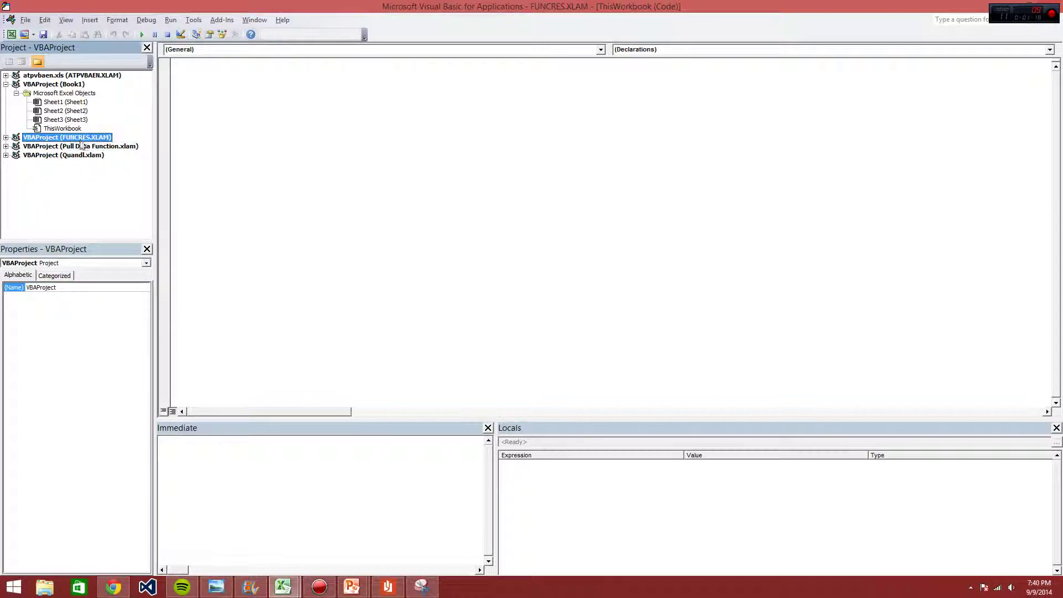
{"action": "left_click", "coordinate": [75, 120]}
{"action": "left_click", "coordinate": [73, 128]}
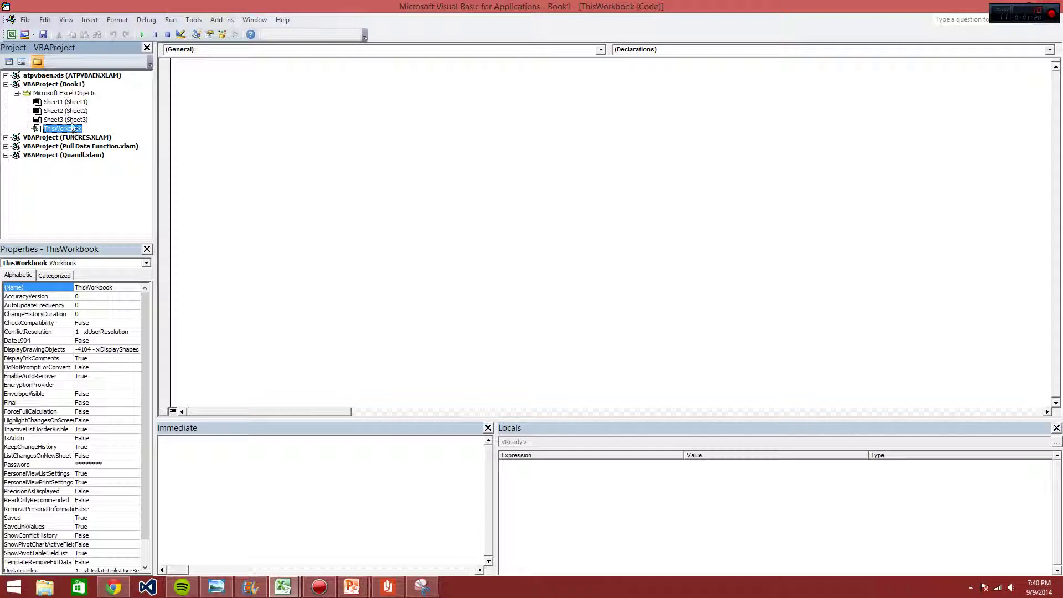
{"action": "left_click", "coordinate": [61, 120]}
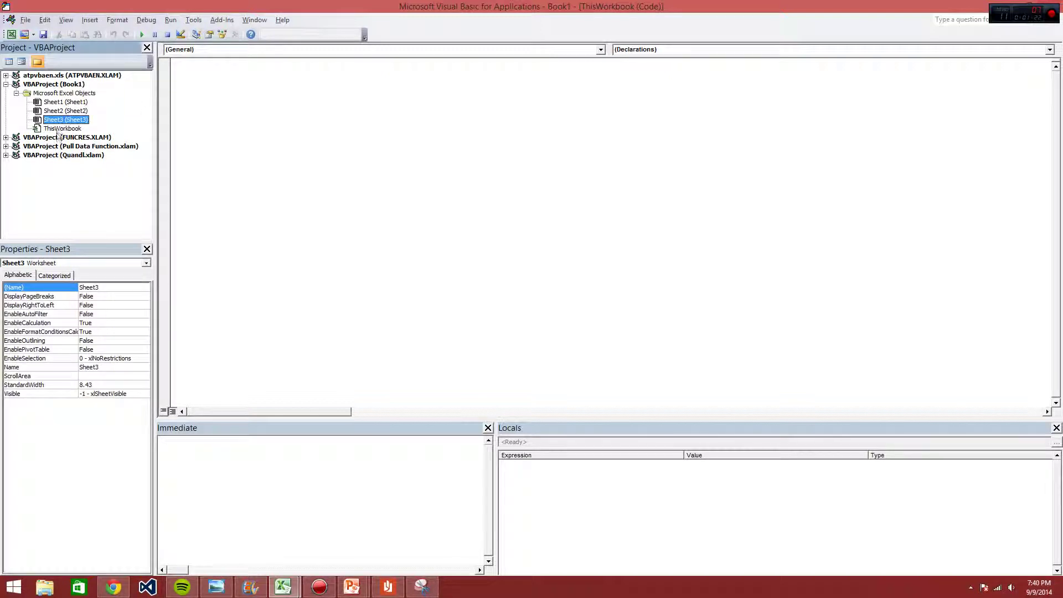
{"action": "double_click", "coordinate": [57, 130]}
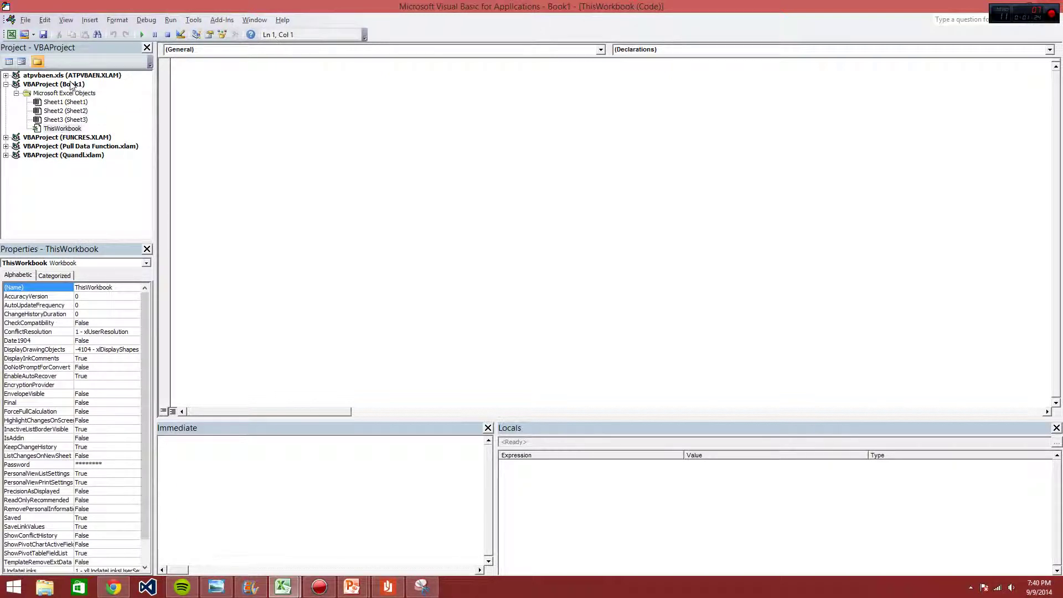
{"action": "left_click", "coordinate": [72, 85]}
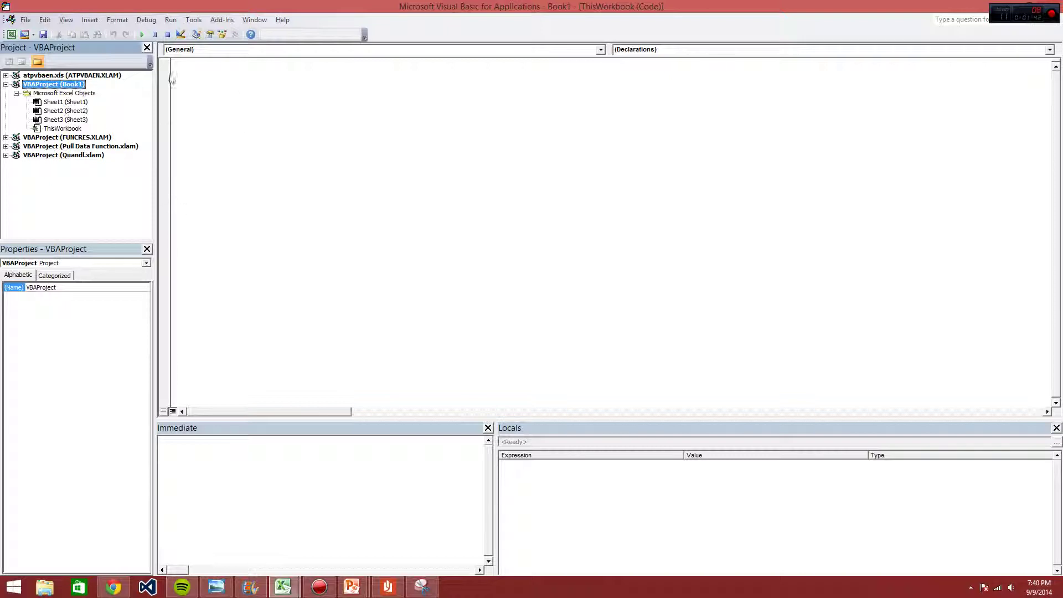
{"action": "left_click", "coordinate": [522, 98]}
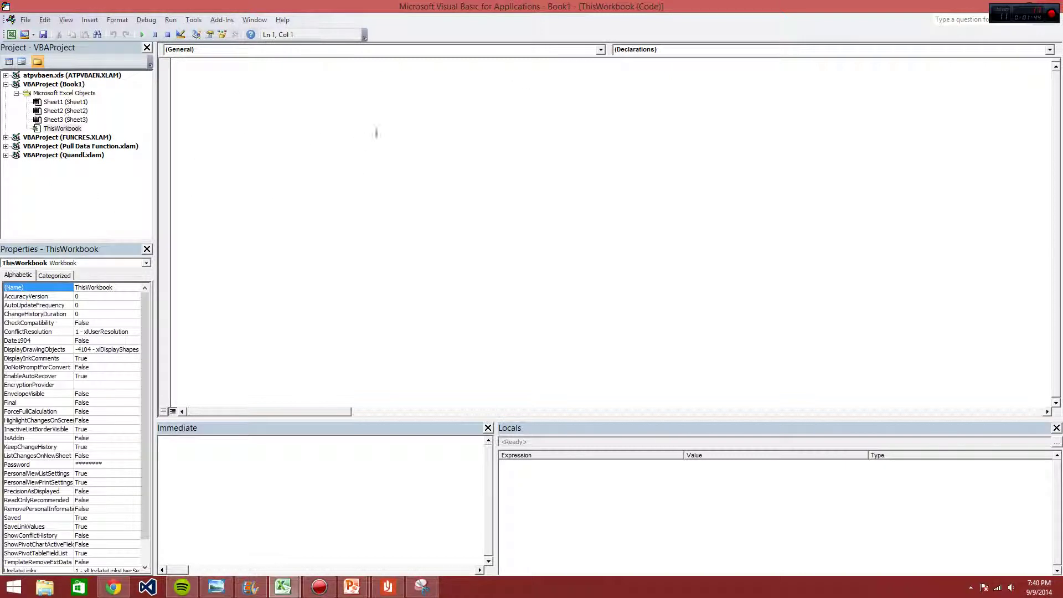
Examine the Properties, Immediate and Locals windows, and return to the ThisWorkbook code window.
{"action": "left_click", "coordinate": [115, 248]}
{"action": "left_click_drag", "start_coordinate": [147, 325], "coordinate": [144, 296]}
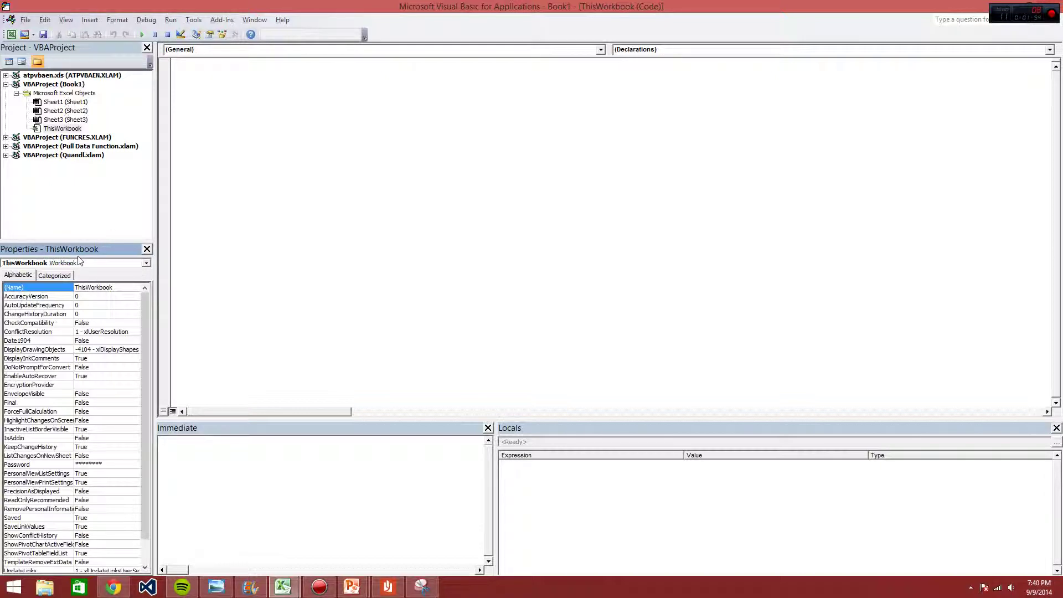
{"action": "left_click", "coordinate": [357, 426]}
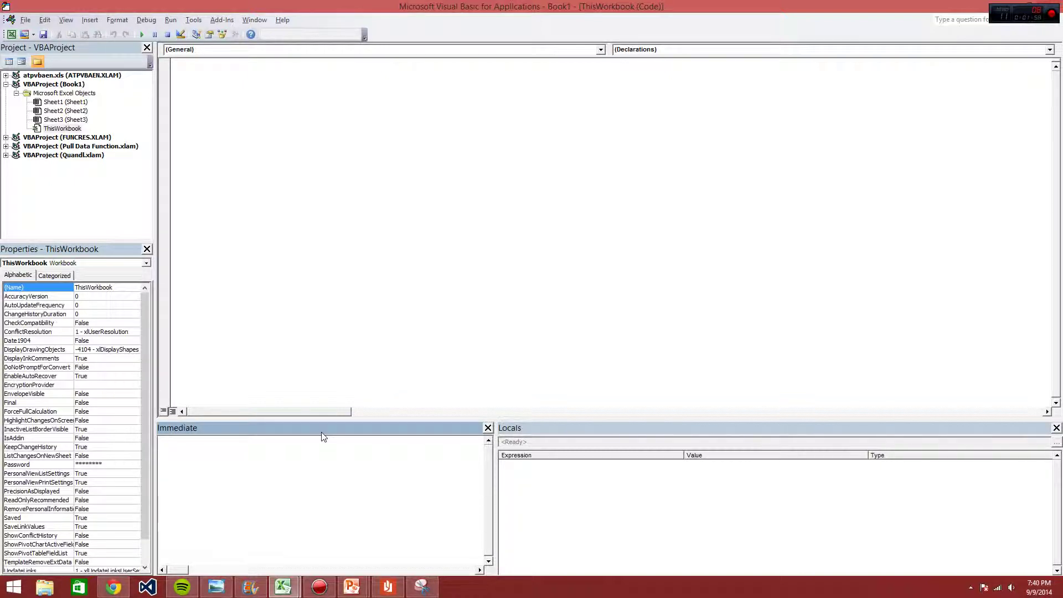
{"action": "left_click", "coordinate": [627, 425]}
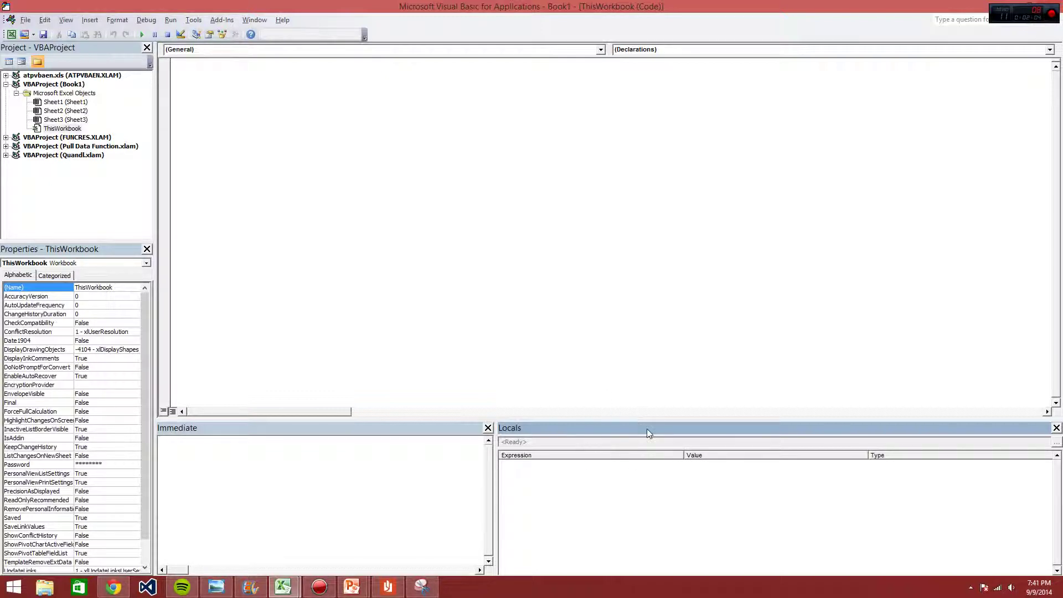
{"action": "left_click", "coordinate": [469, 261]}
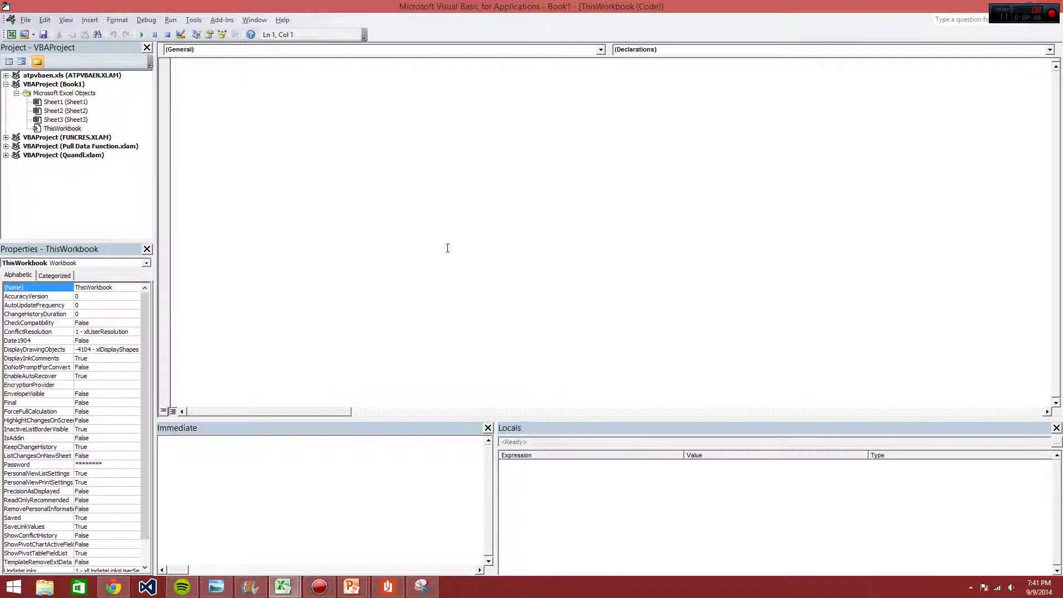
Bring up the Project Explorer and return to the empty ThisWorkbook code window.
{"action": "left_click", "coordinate": [65, 20]}
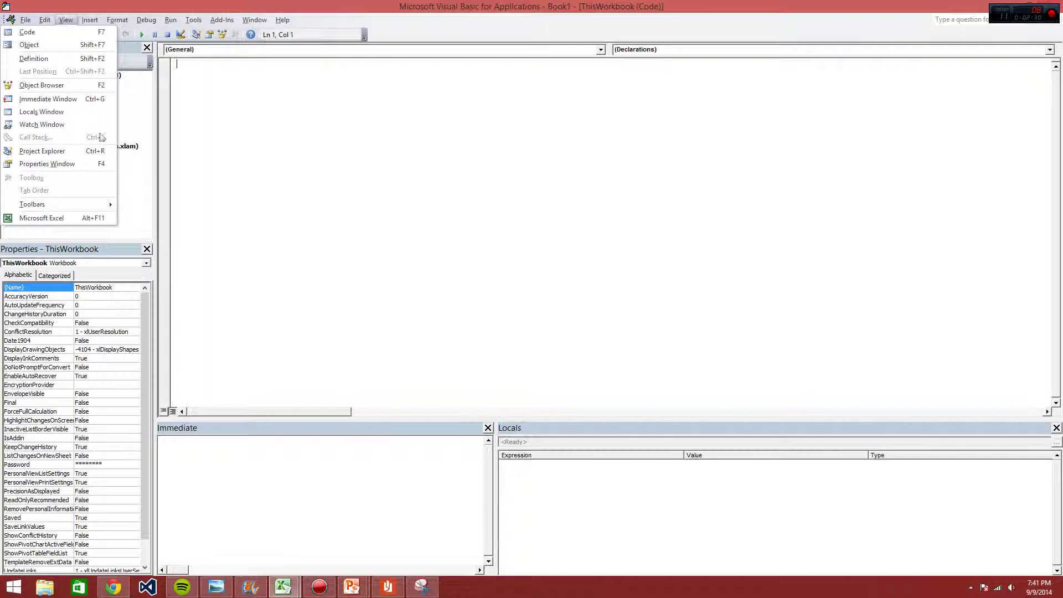
{"action": "left_click", "coordinate": [99, 151]}
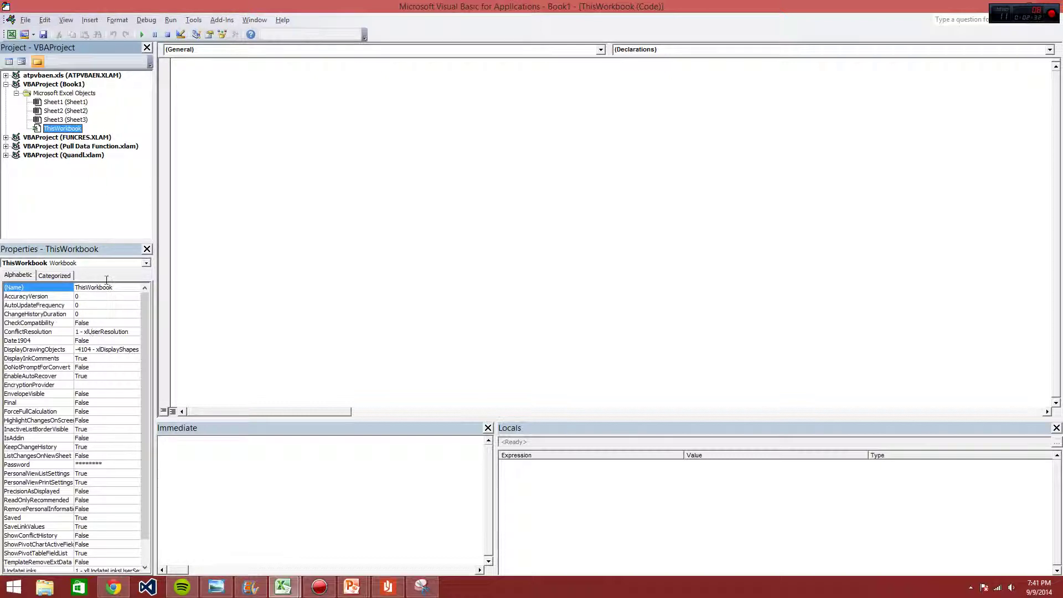
{"action": "left_click", "coordinate": [288, 118]}
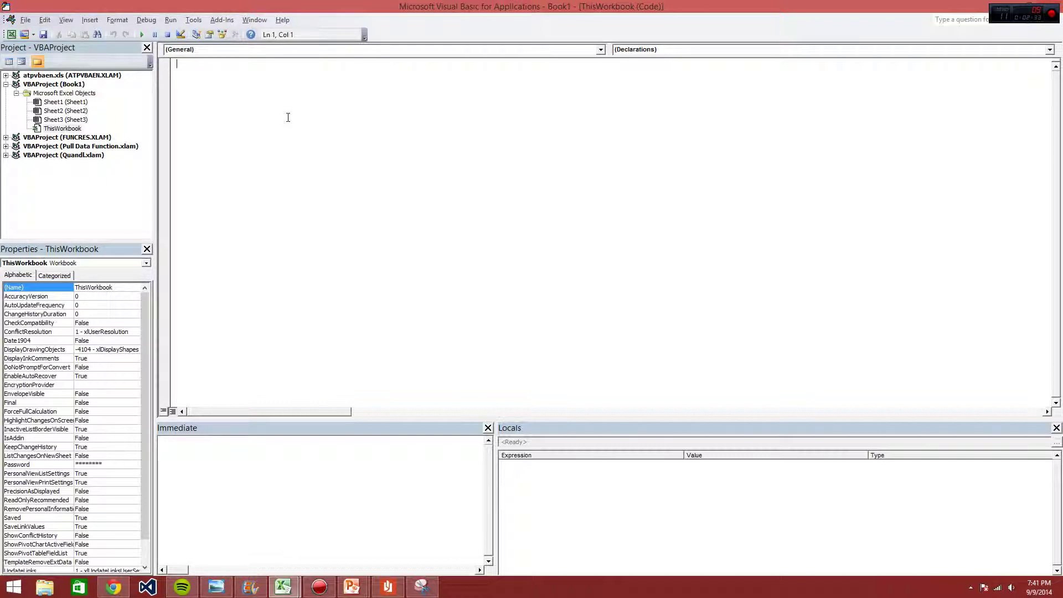
Insert a new module into the Book1 project and name it WhateverModuleYouWant.
{"action": "left_click", "coordinate": [90, 20]}
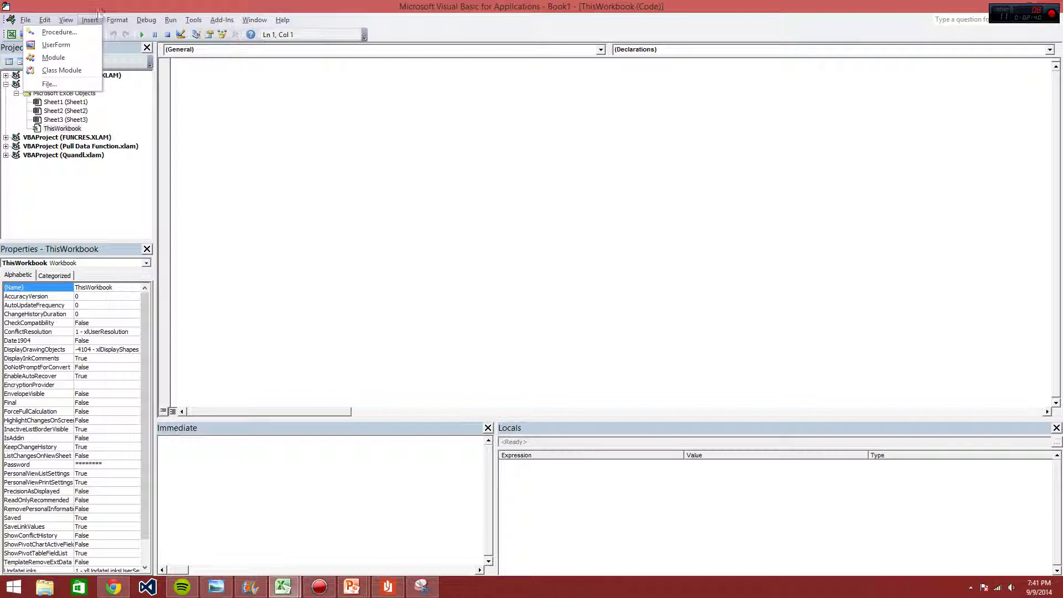
{"action": "left_click", "coordinate": [64, 59]}
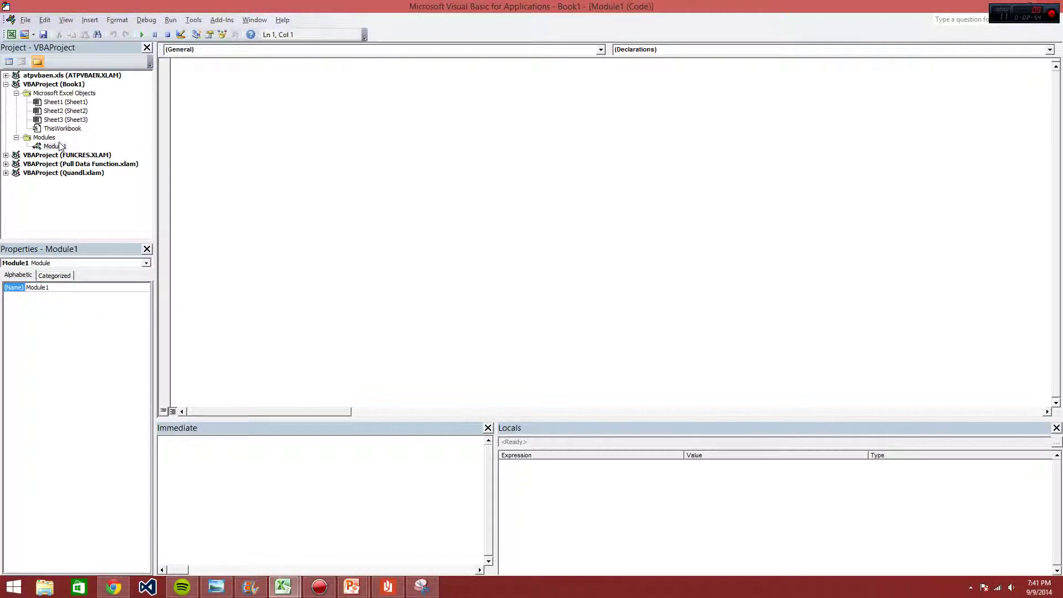
{"action": "double_click", "coordinate": [54, 287]}
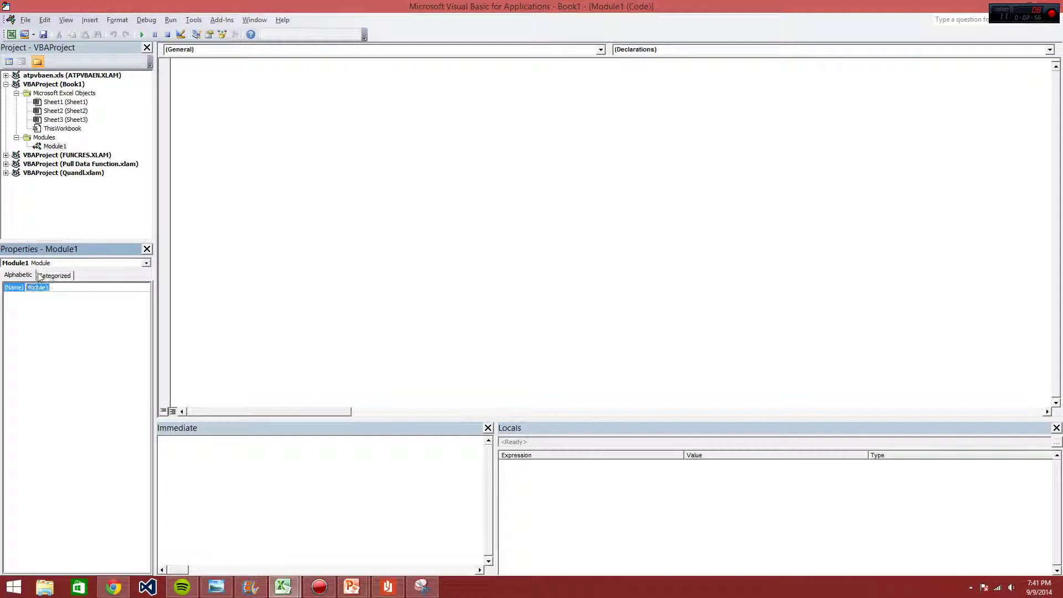
{"action": "type", "text": "WhateverModuleYouWant"}
{"action": "key", "text": "Return"}
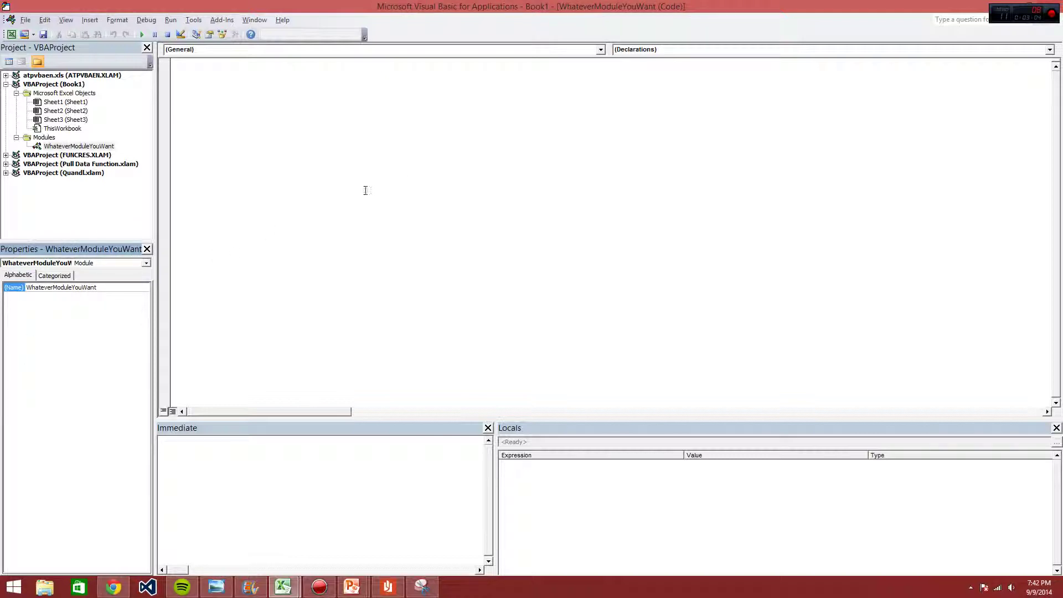
{"action": "left_click", "coordinate": [401, 143]}
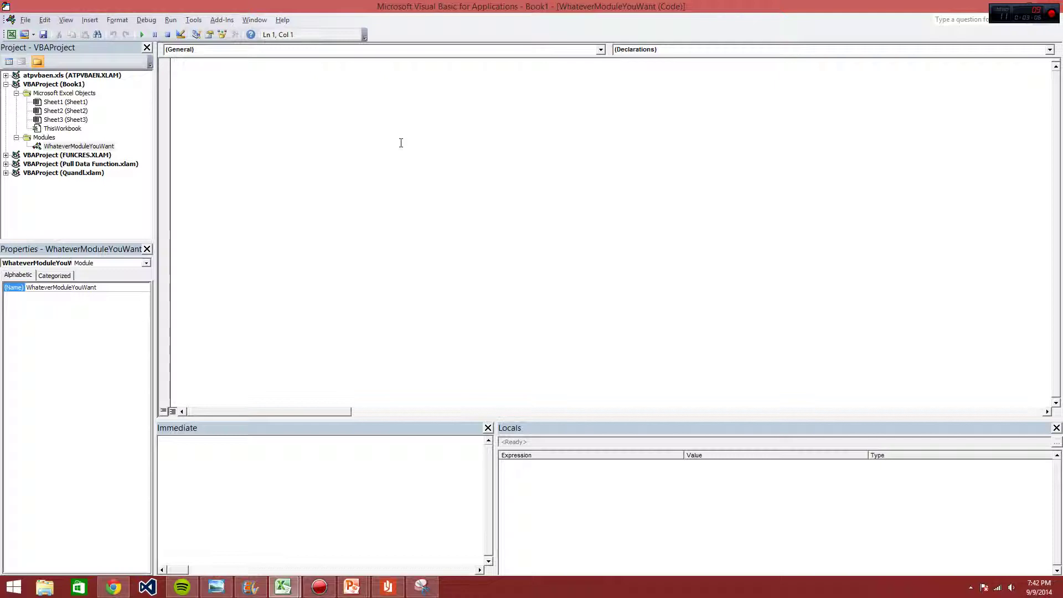